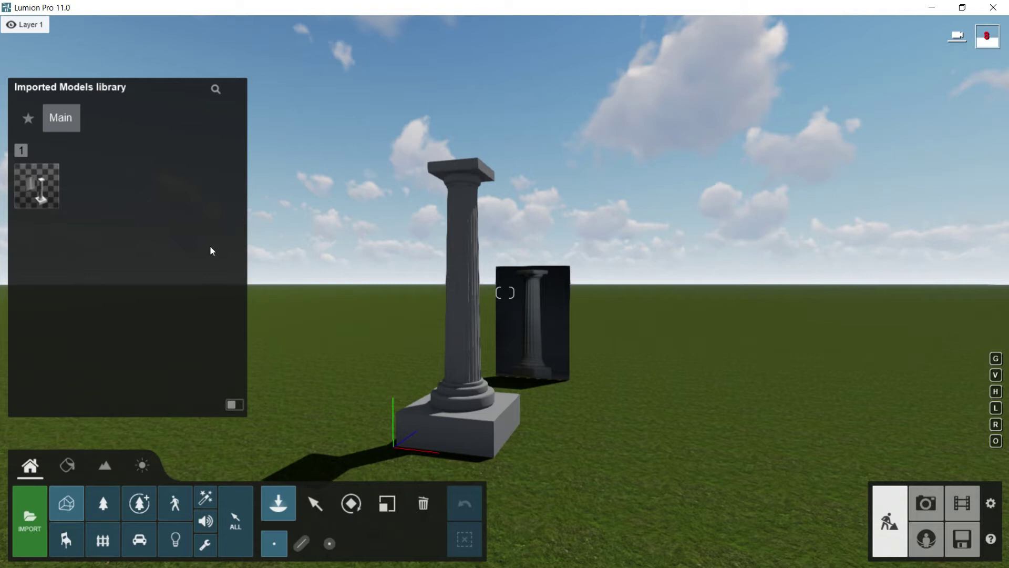
Make all object categories active and set the editor quality to medium (two stars) with a 66% editor resolution
left_click(236, 511)
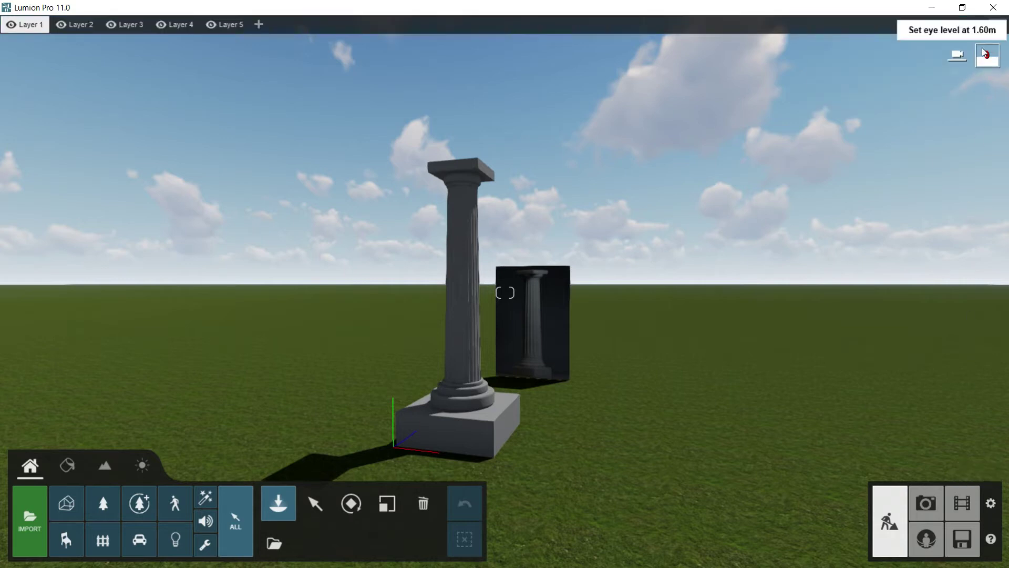
mouse_move(984, 58)
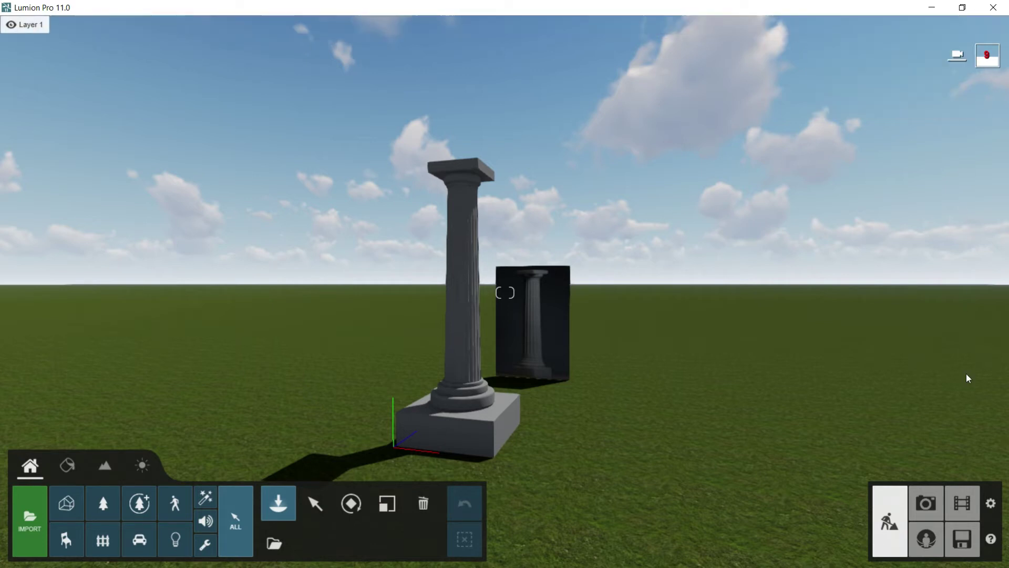
left_click(991, 503)
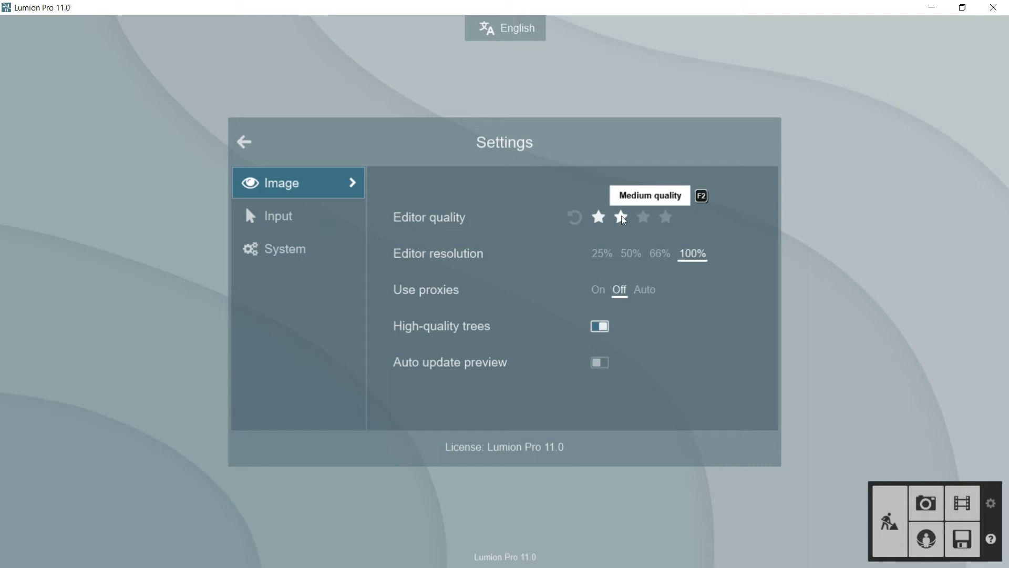
left_click(622, 218)
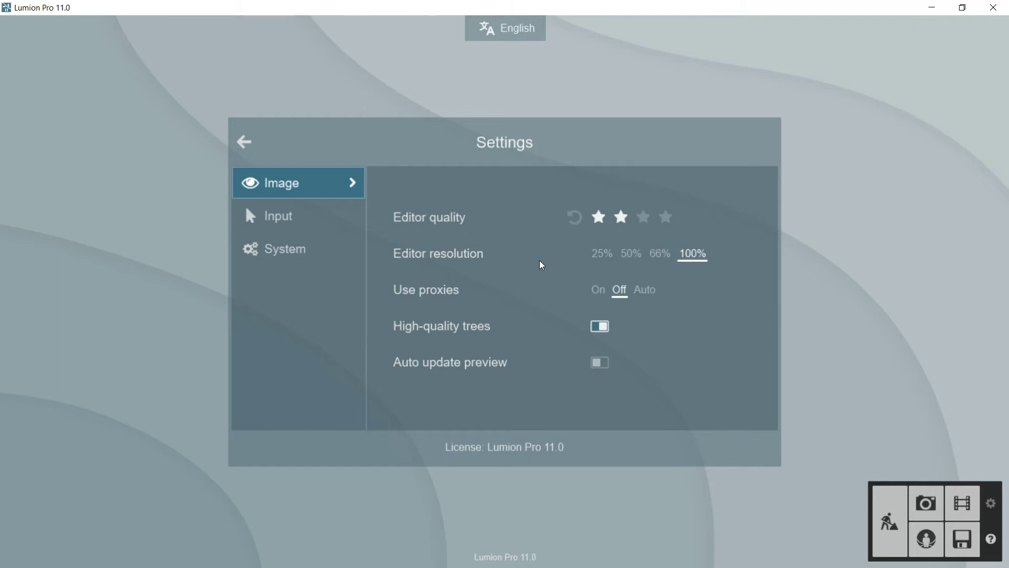
left_click(658, 255)
left_click(243, 141)
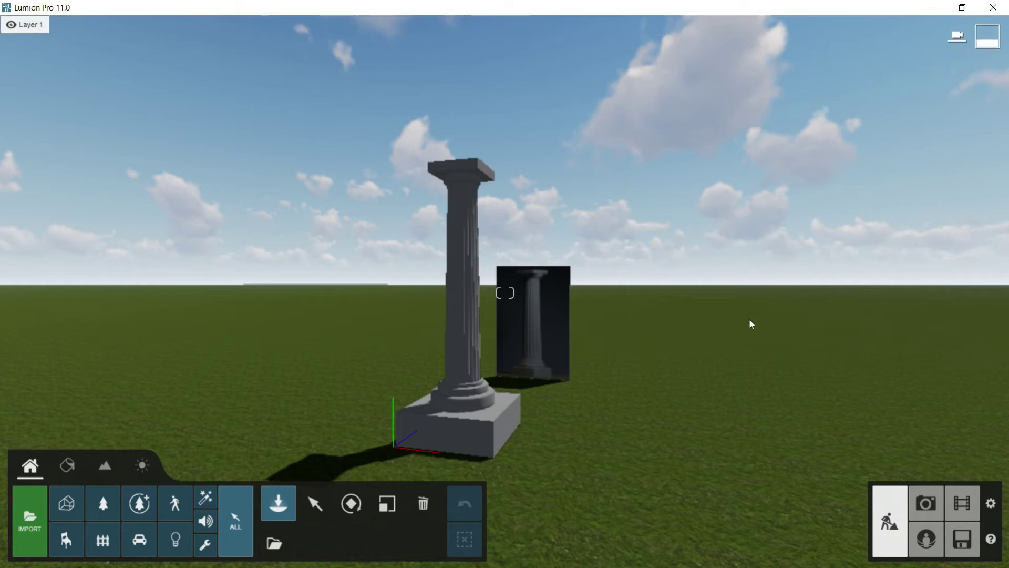
Raise the editor quality to four stars and compare how the sun in the sky is rendered
left_click(992, 504)
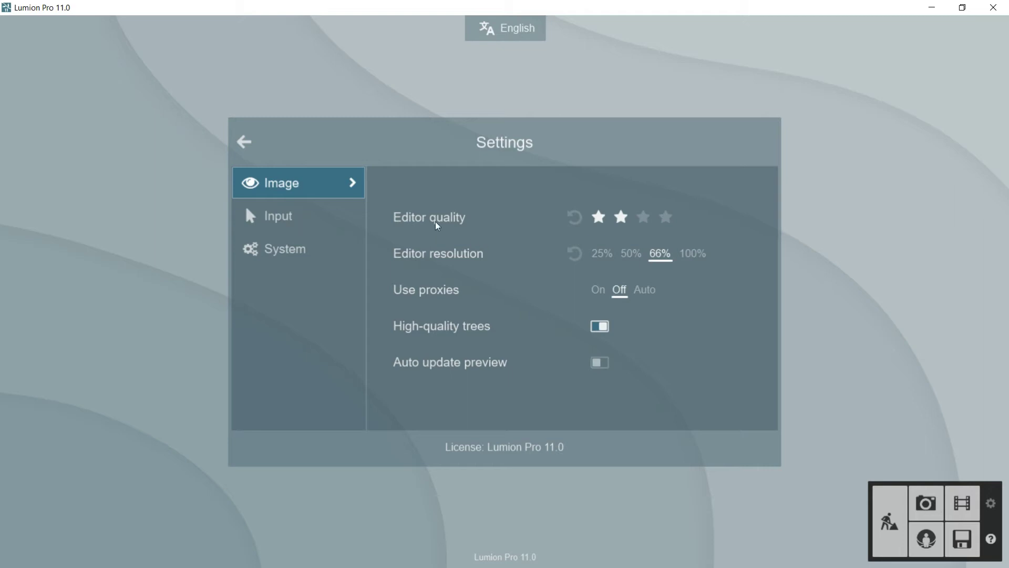
left_click(242, 142)
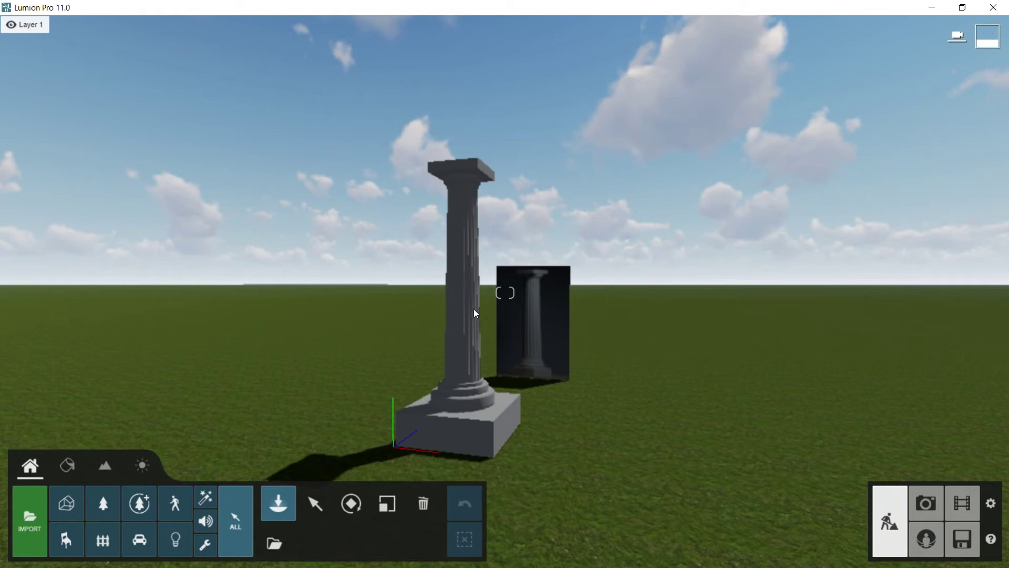
right_click_drag(553, 323, 616, 166)
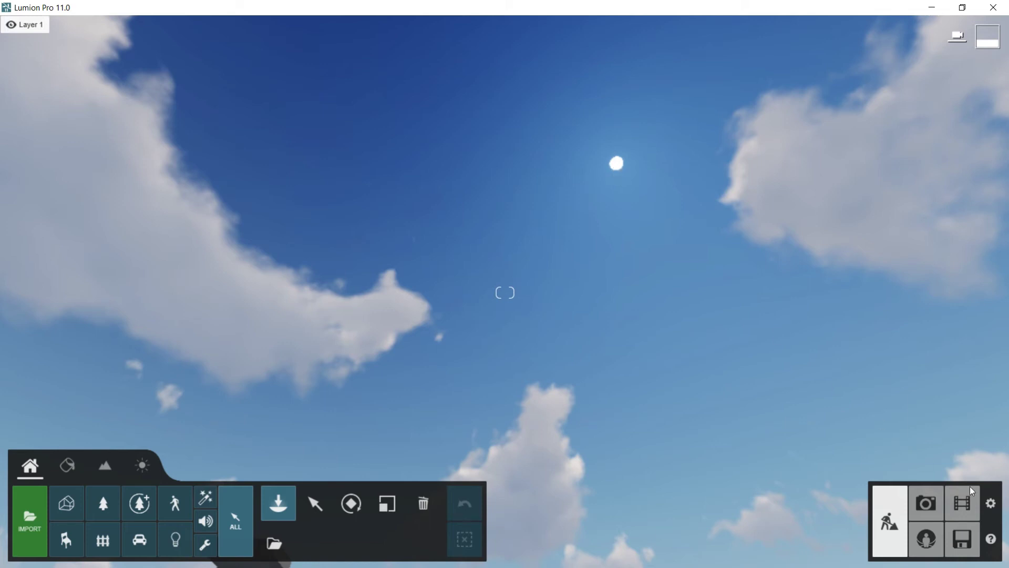
left_click(992, 504)
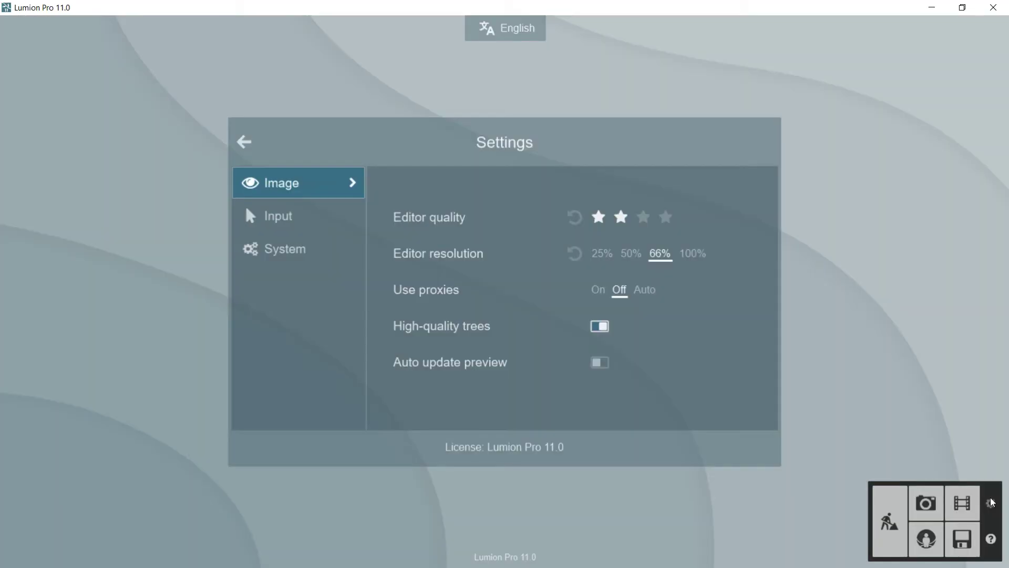
left_click(666, 217)
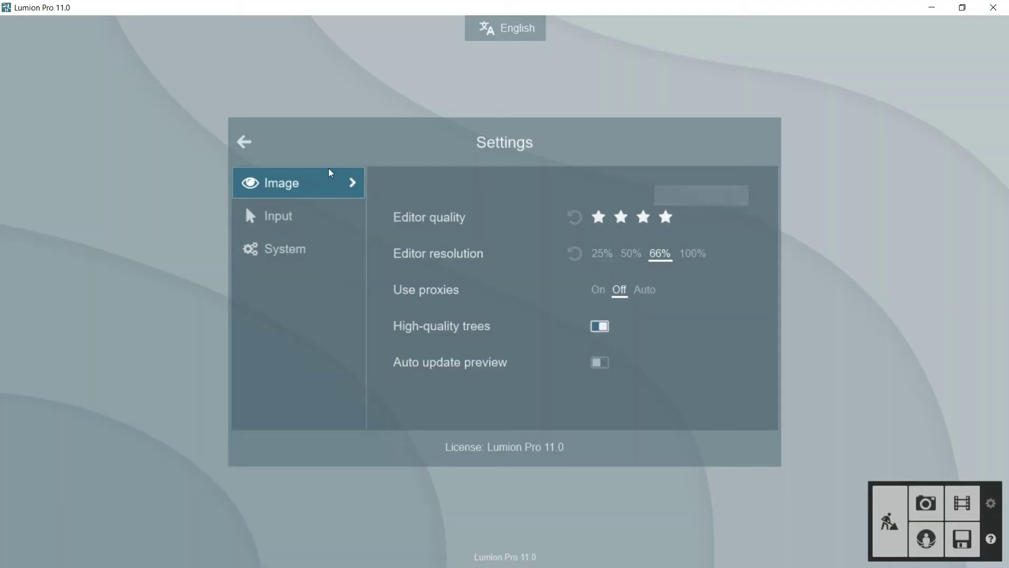
left_click(245, 142)
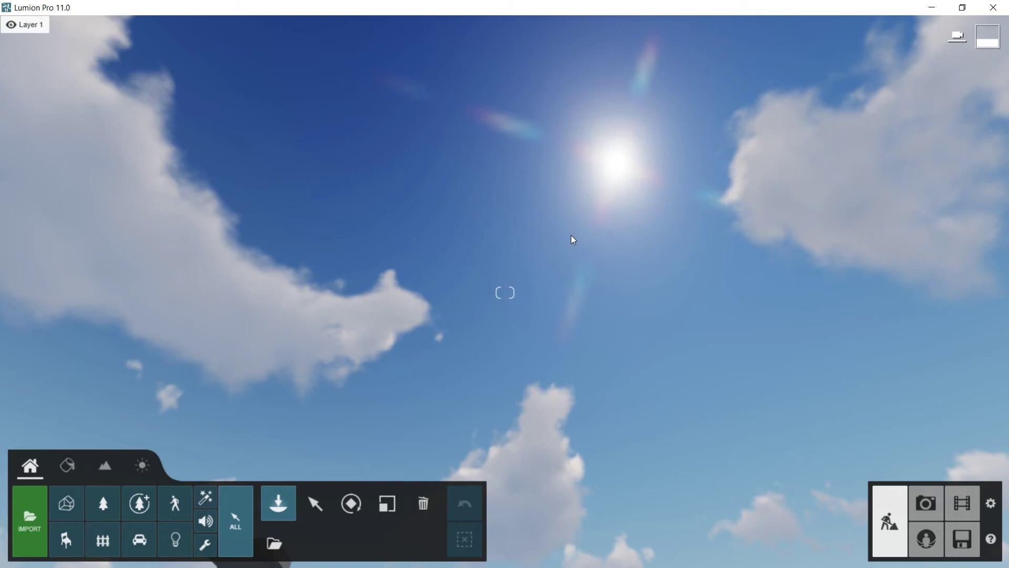
right_click_drag(571, 235, 585, 357)
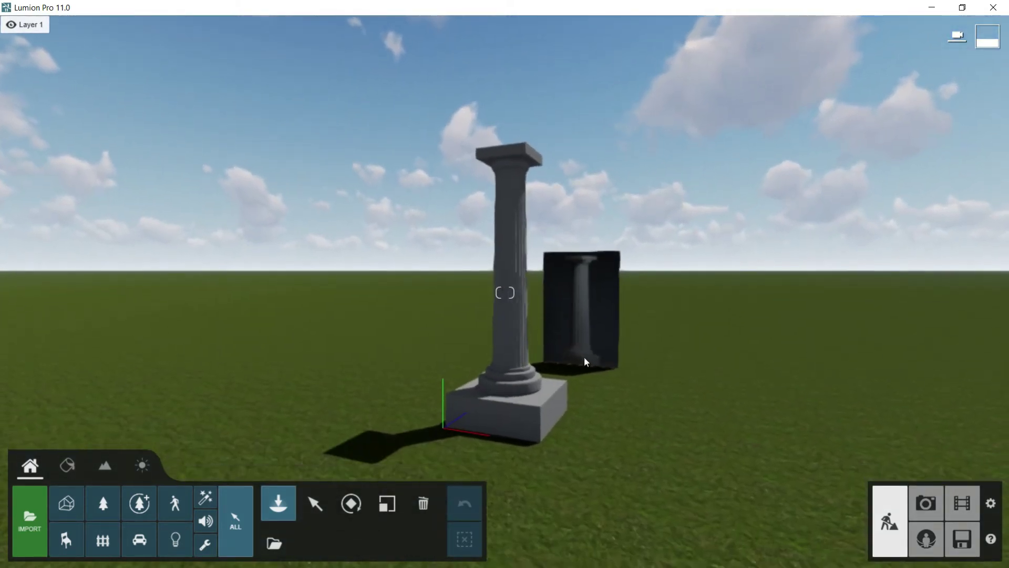
Set the editor resolution to 100% and examine the column's fluting up close
left_click(992, 503)
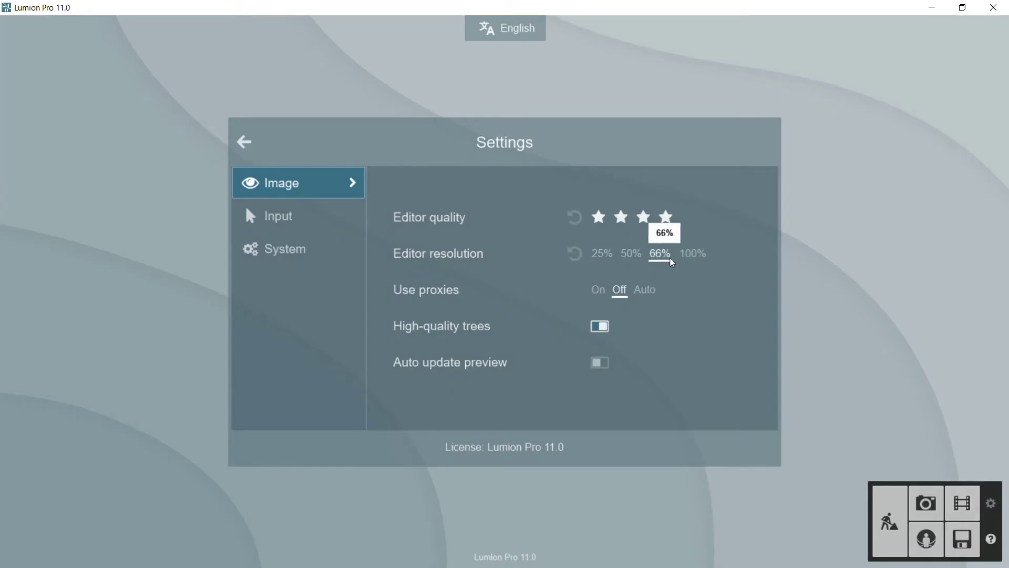
left_click(693, 254)
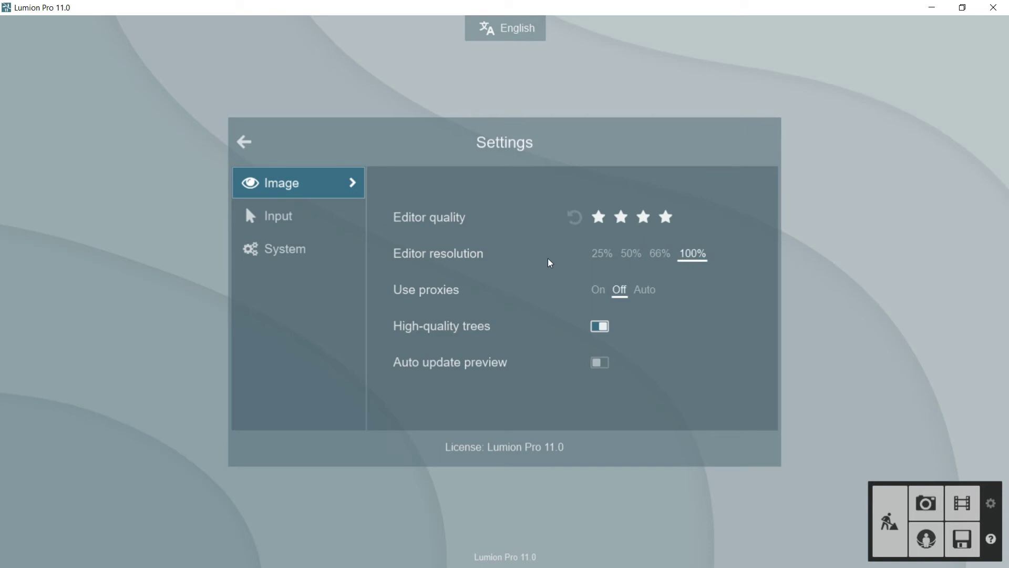
left_click(244, 142)
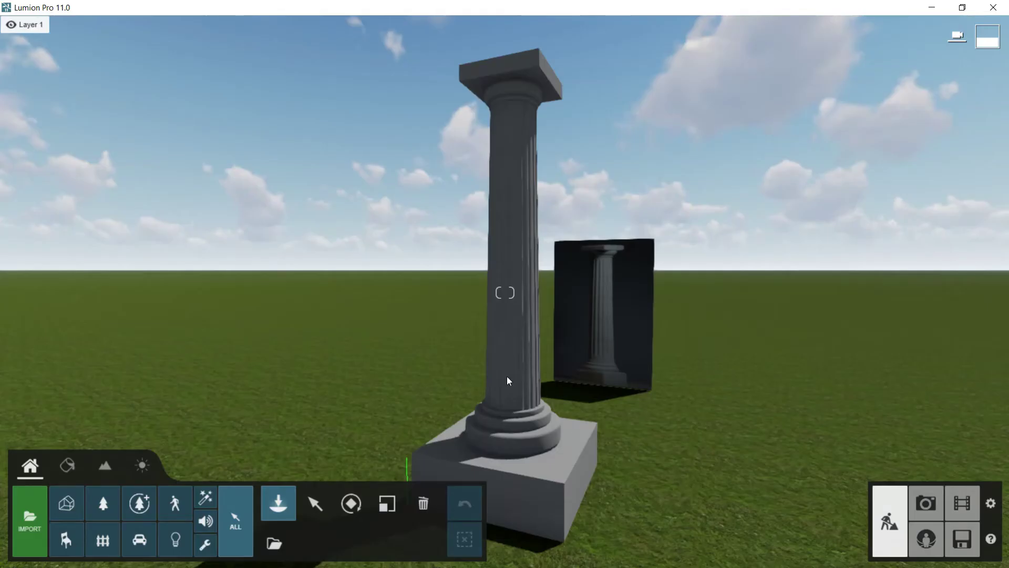
scroll(511, 346, "up", 3)
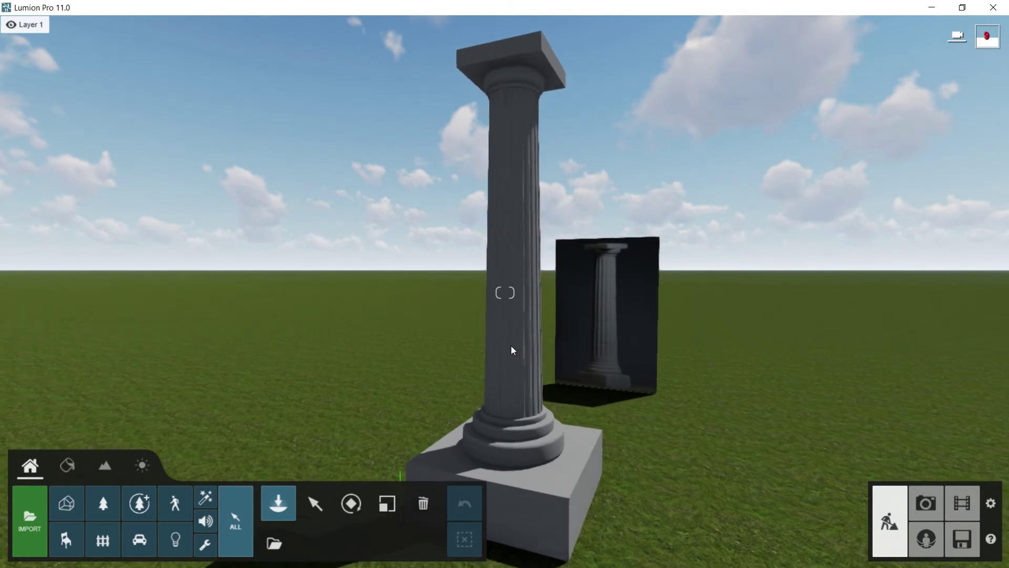
scroll(513, 330, "up", 2)
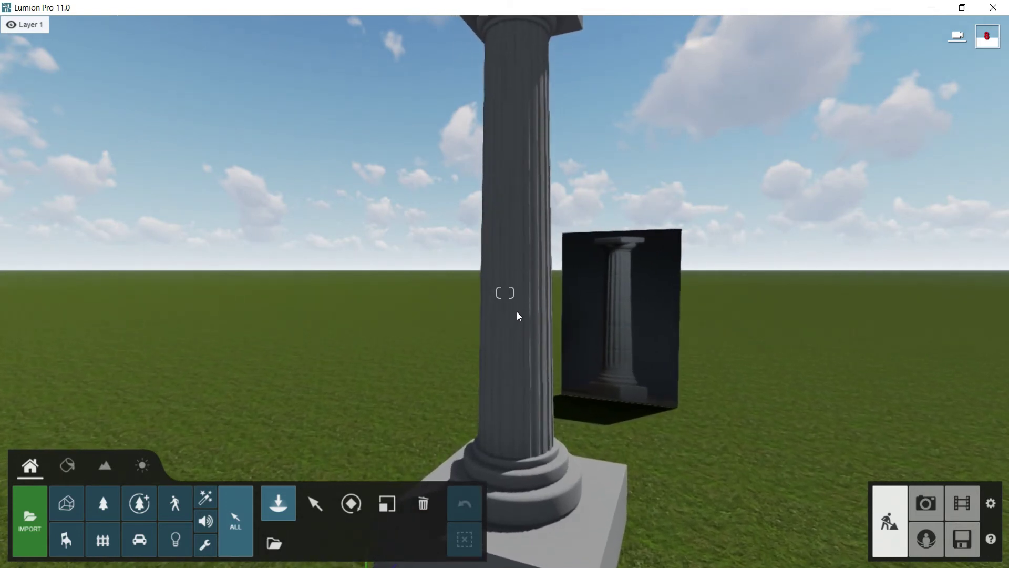
scroll(508, 310, "up", 3)
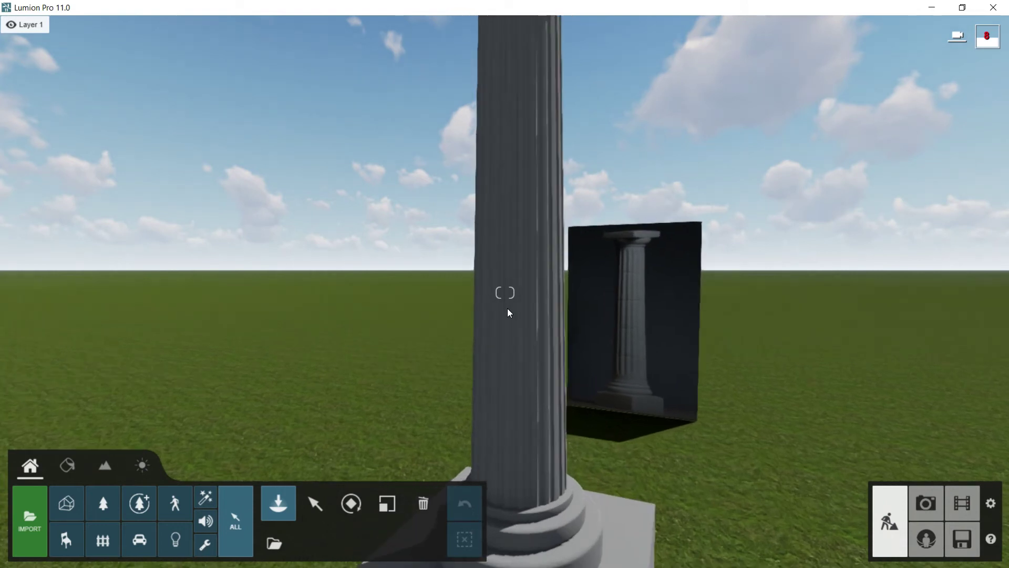
mouse_move(516, 245)
right_mouse_down()
mouse_move(516, 342)
mouse_move(516, 174)
mouse_move(518, 255)
right_mouse_up()
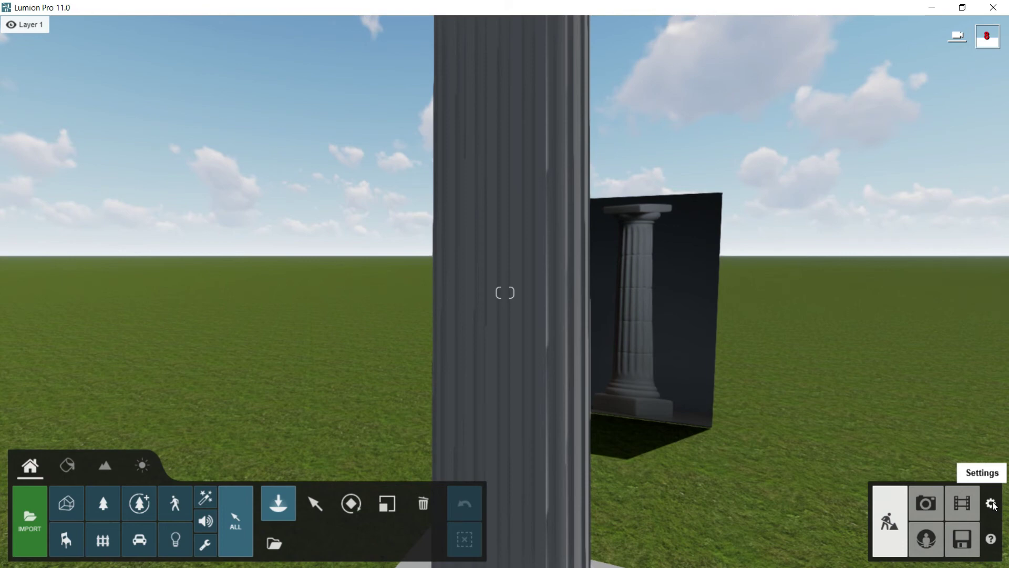
Set the editor resolution to 50% and examine the column's sharpness in the scene
left_click(993, 504)
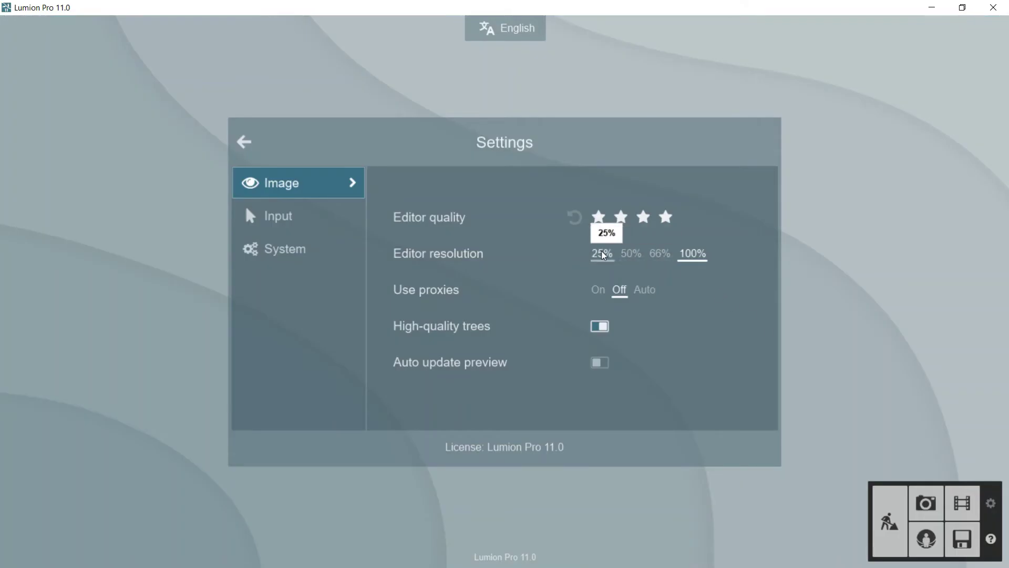
left_click(631, 256)
left_click(245, 141)
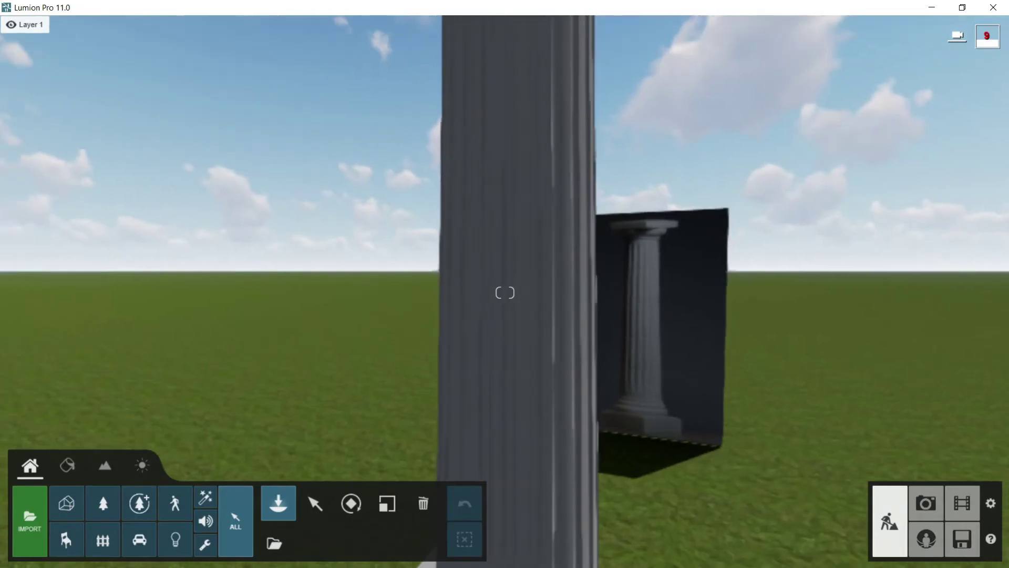
right_click_drag(504, 293, 541, 293)
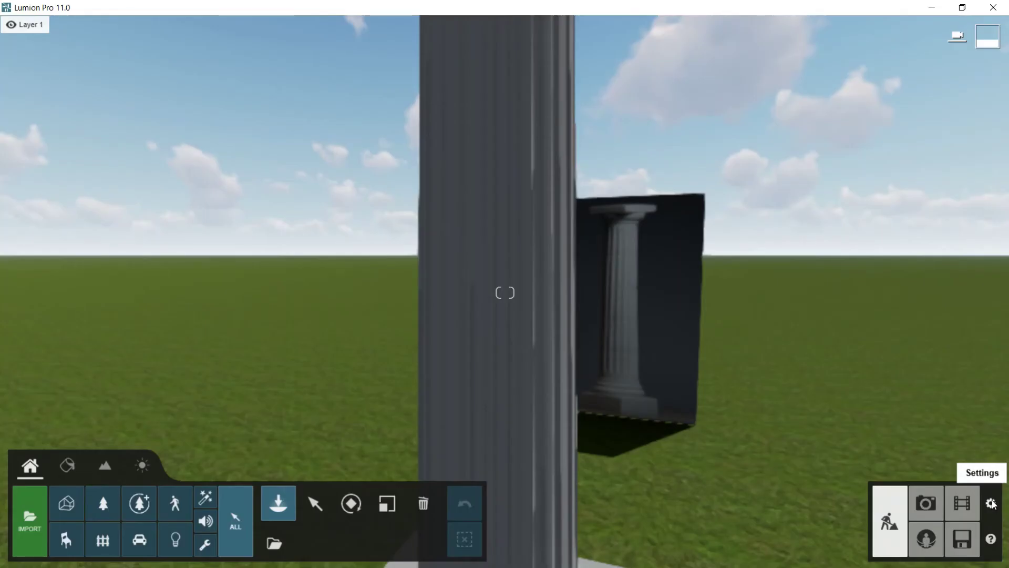
Lower the editor resolution to 25% and check how the column and the picture panel look
left_click(992, 503)
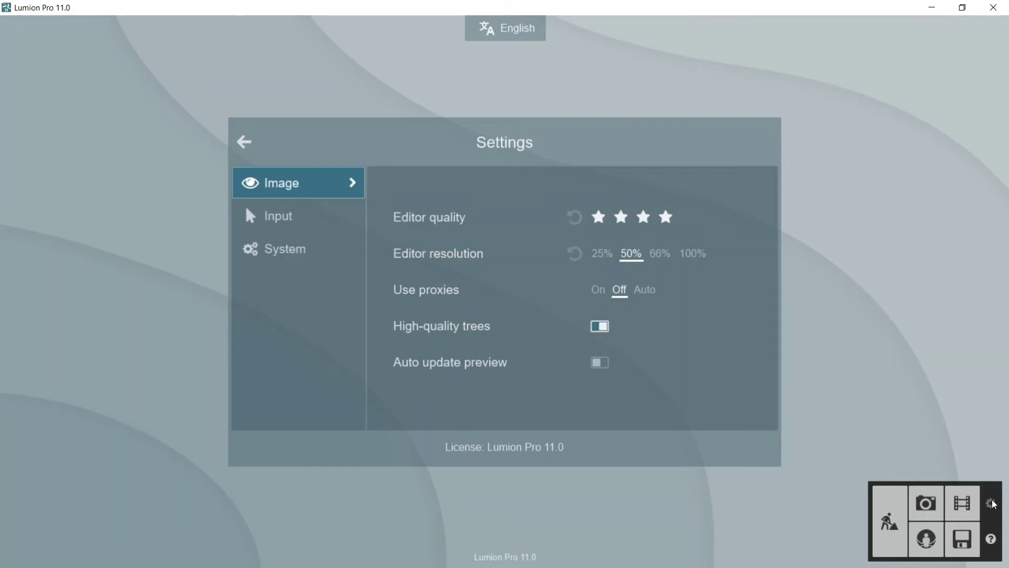
left_click(603, 253)
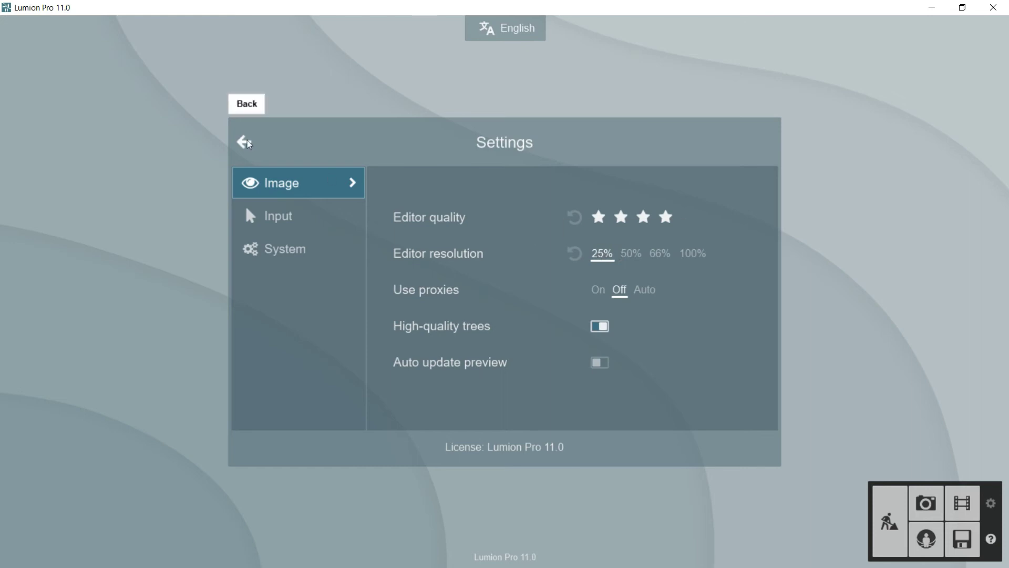
key("Escape")
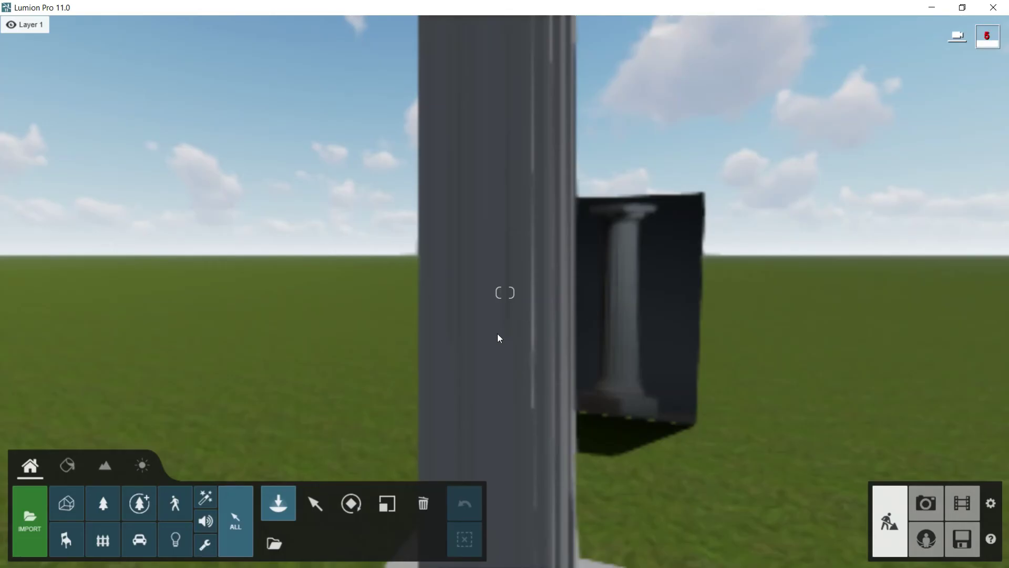
right_click_drag(499, 337, 500, 311)
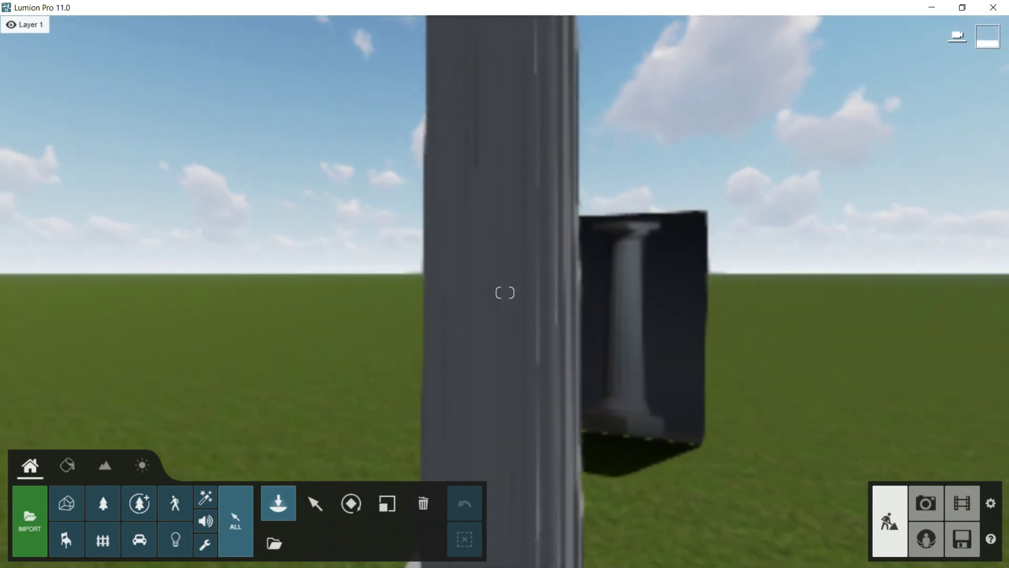
Set the editor resolution to 66% and review the input and system settings
left_click(992, 502)
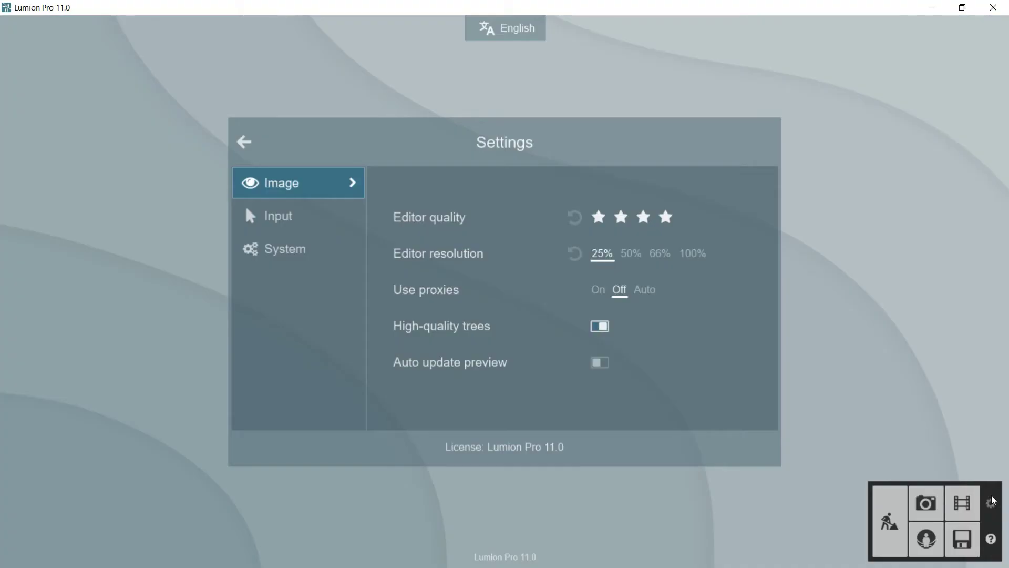
left_click(658, 255)
left_click(282, 221)
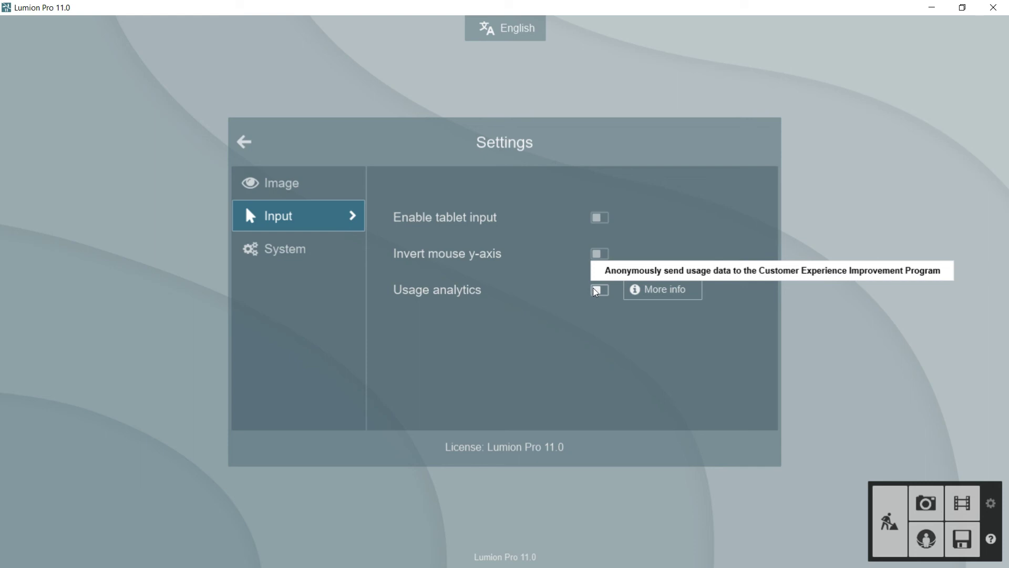
left_click(297, 248)
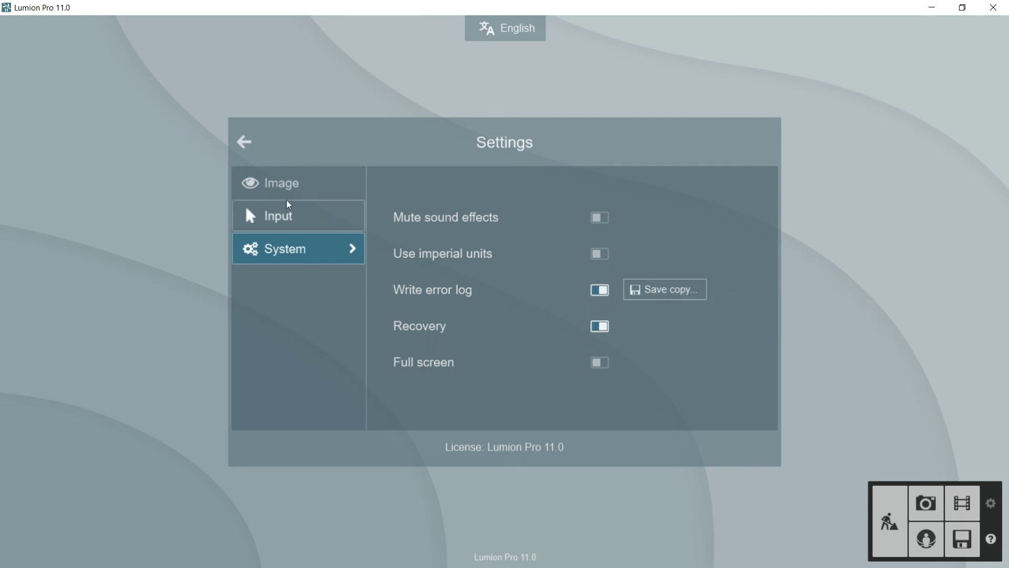
Set the editor quality to two stars in the image settings and return to the scene
left_click(284, 185)
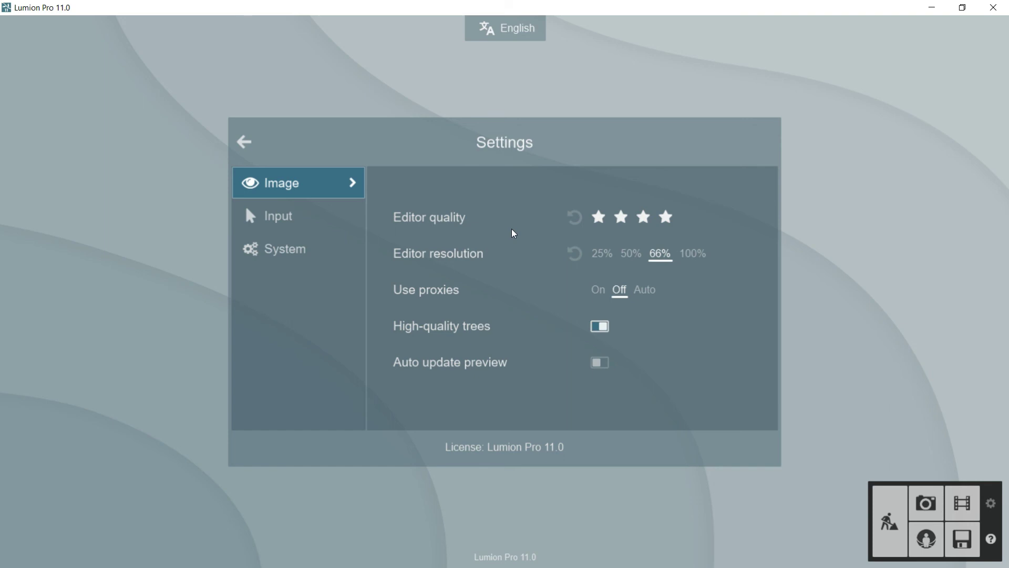
left_click(622, 218)
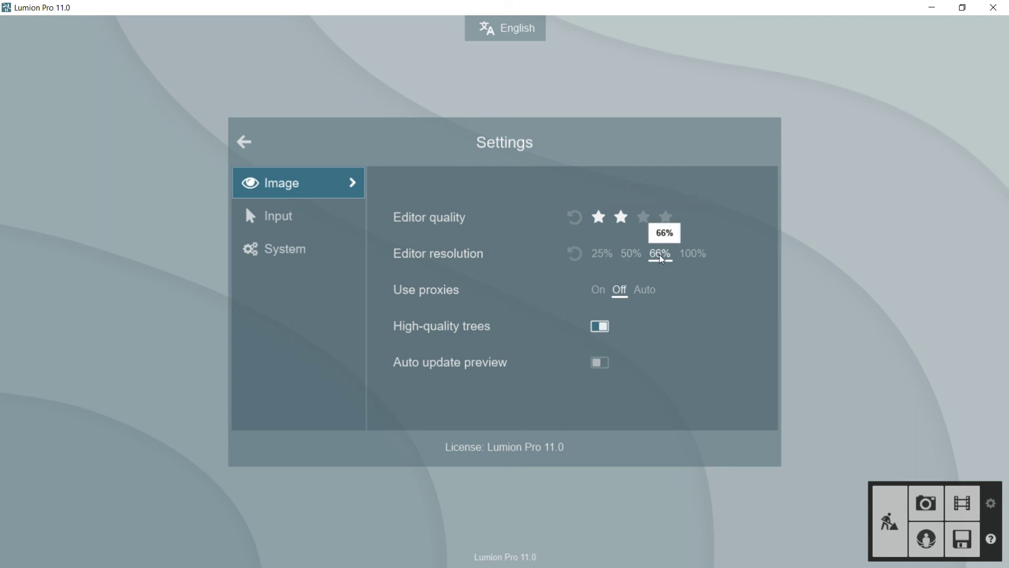
key("Escape")
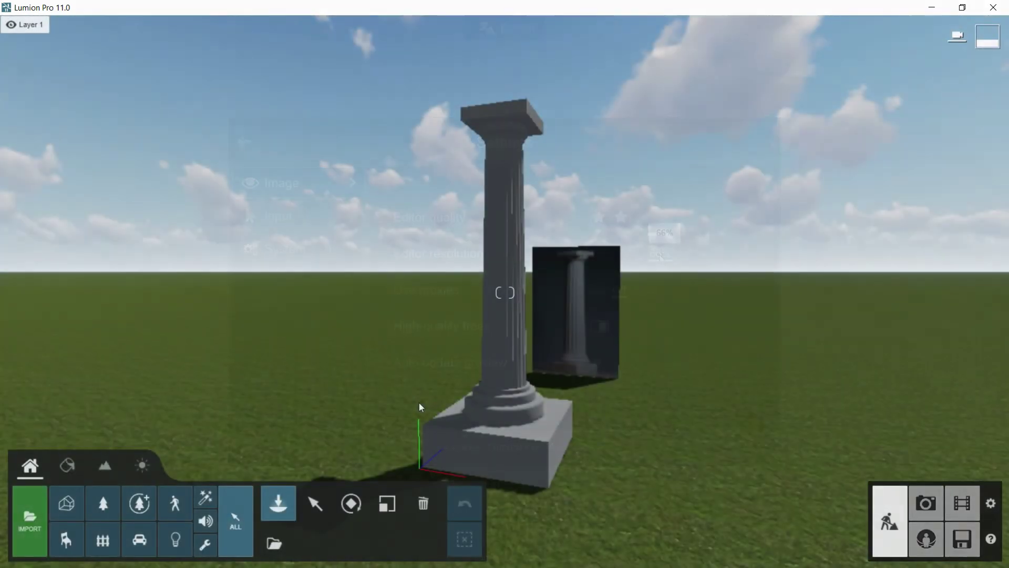